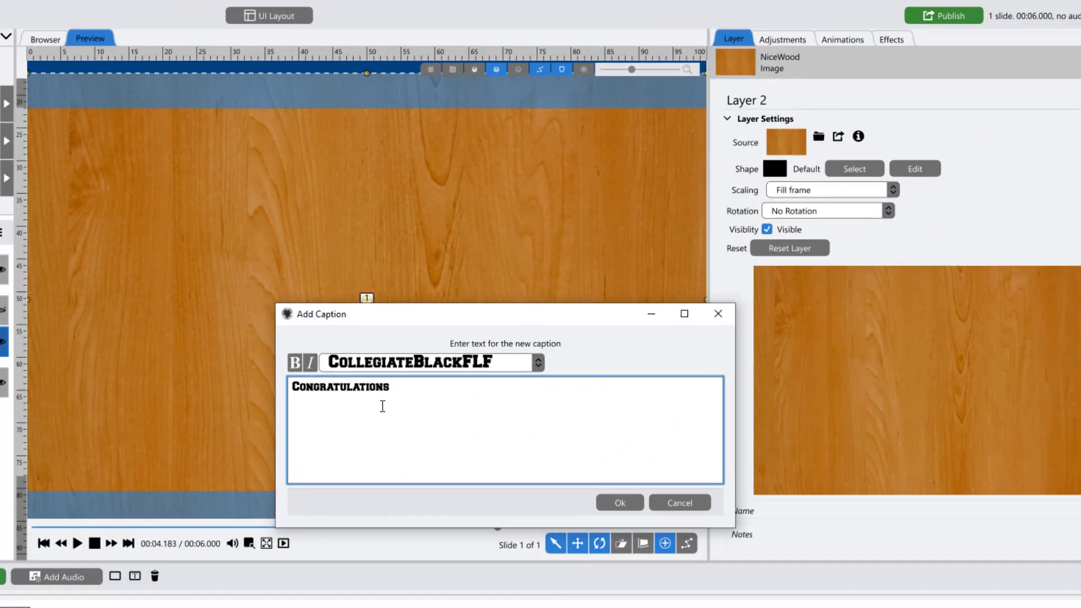
Confirm the 'Congratulations!' caption in CollegiateBlackFLF over the wood background.
{"action": "left_click", "coordinate": [618, 504]}
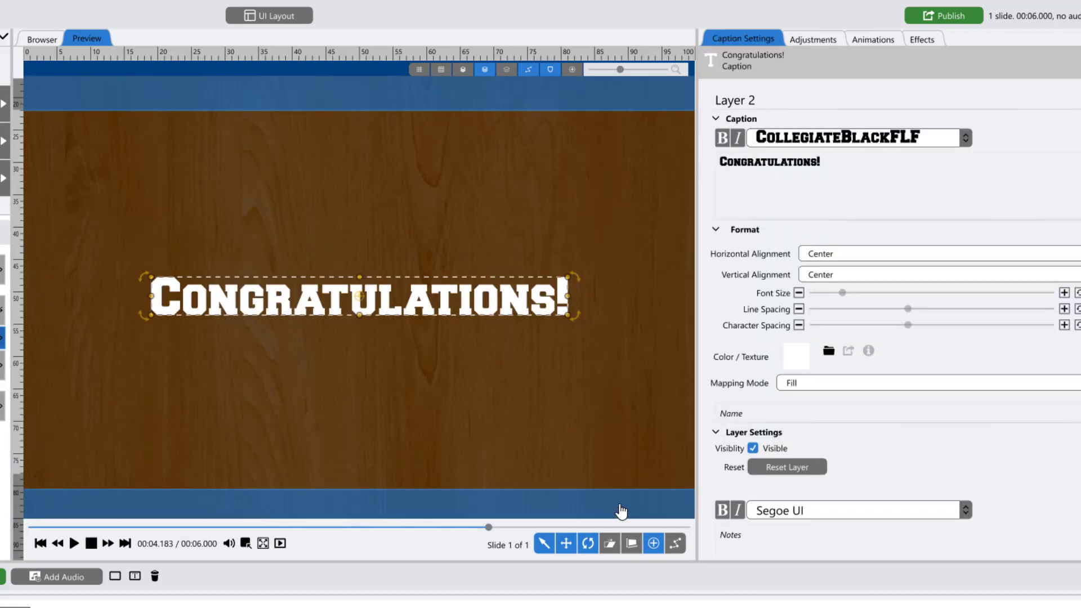
Set the 'Class of 2020' line to Book Antiqua and make it bold italic.
{"action": "left_click", "coordinate": [948, 141]}
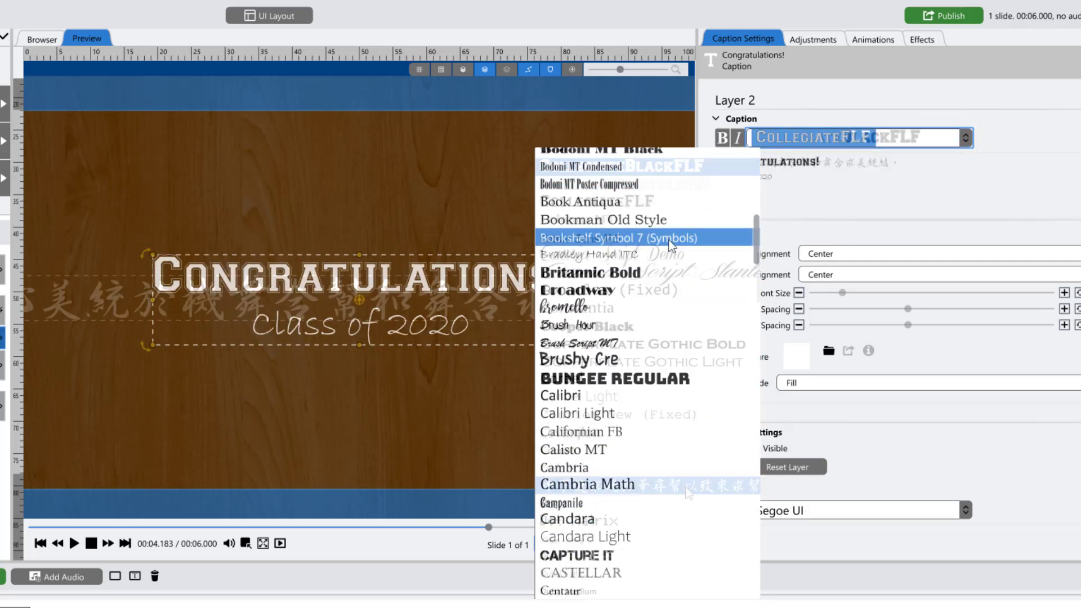
{"action": "left_click", "coordinate": [663, 220]}
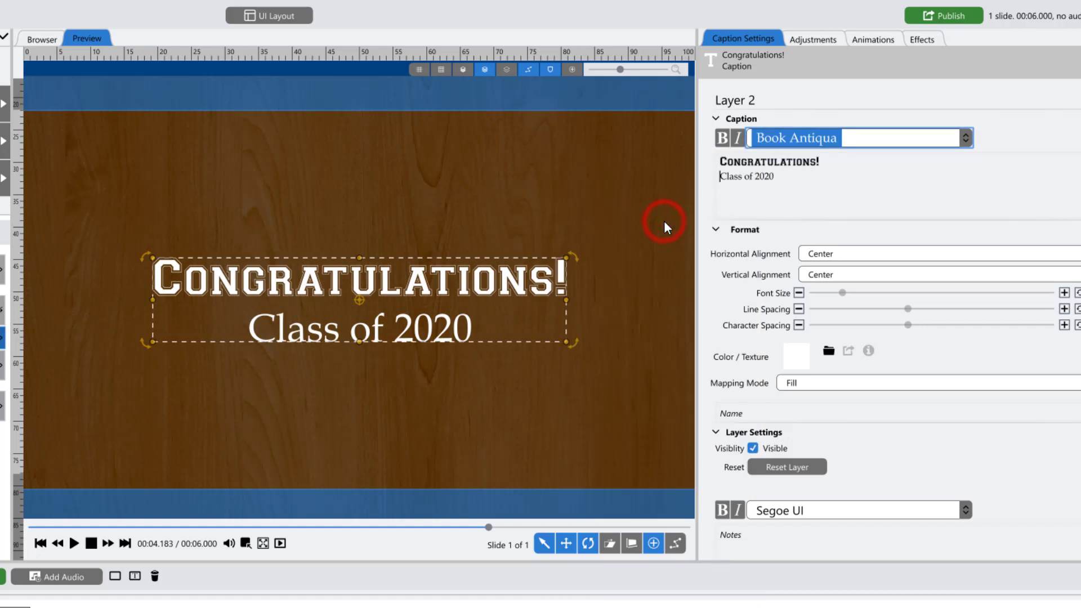
{"action": "left_click_drag", "start_coordinate": [720, 176], "coordinate": [769, 177]}
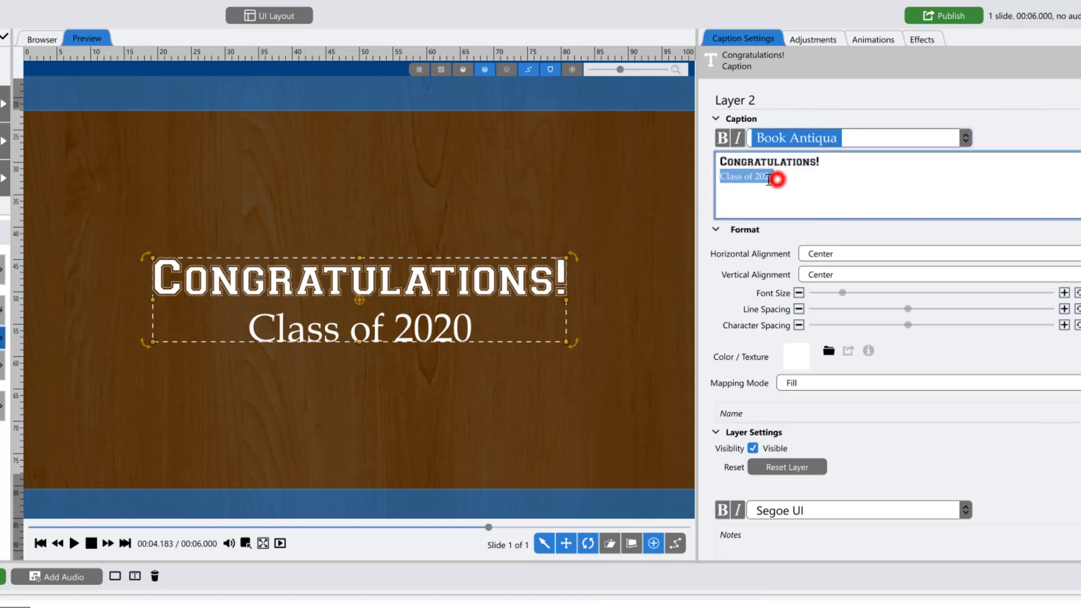
{"action": "left_click", "coordinate": [722, 137]}
{"action": "left_click", "coordinate": [738, 139]}
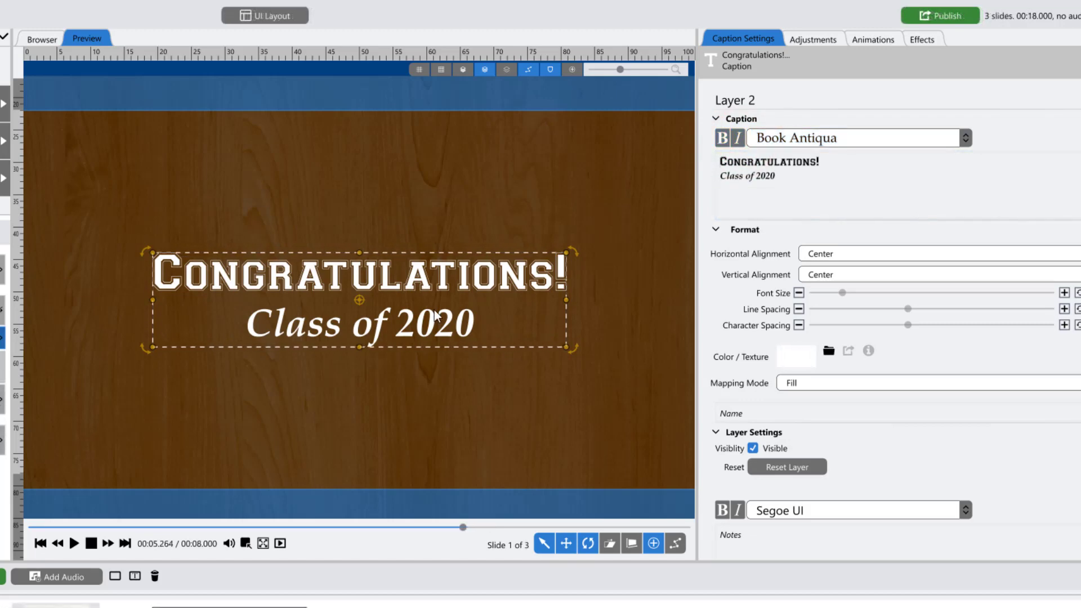
{"action": "scroll", "coordinate": [437, 316], "scroll_direction": "up", "scroll_amount": 1}
{"action": "scroll", "coordinate": [435, 315], "scroll_direction": "up", "scroll_amount": 2}
{"action": "scroll", "coordinate": [435, 316], "scroll_direction": "down", "scroll_amount": 1}
{"action": "scroll", "coordinate": [437, 316], "scroll_direction": "down", "scroll_amount": 1}
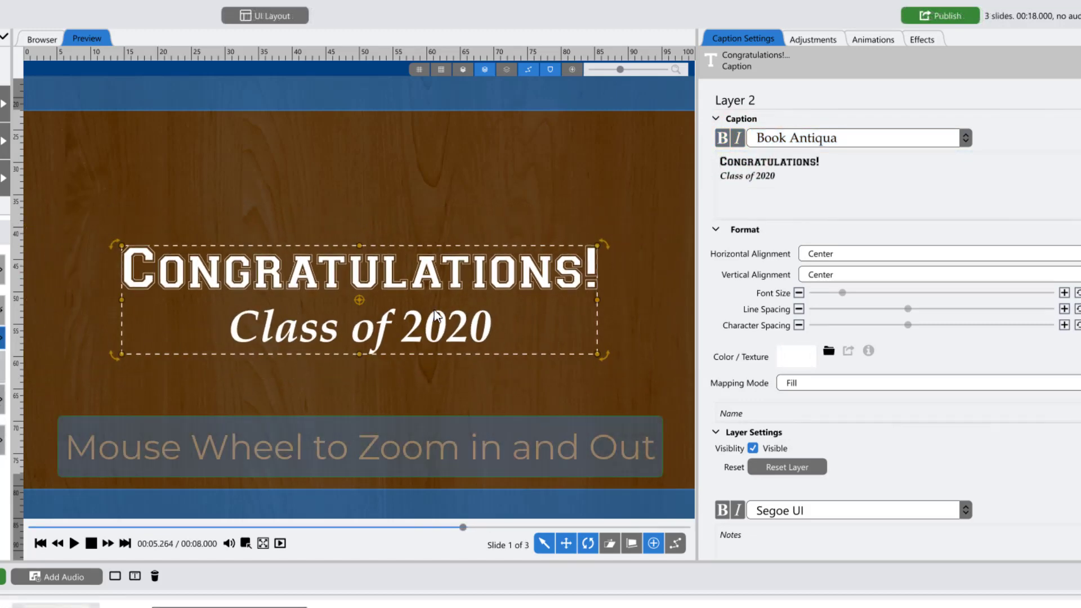
{"action": "scroll", "coordinate": [435, 315], "scroll_direction": "up", "scroll_amount": 1}
{"action": "scroll", "coordinate": [434, 310], "scroll_direction": "up", "scroll_amount": 2}
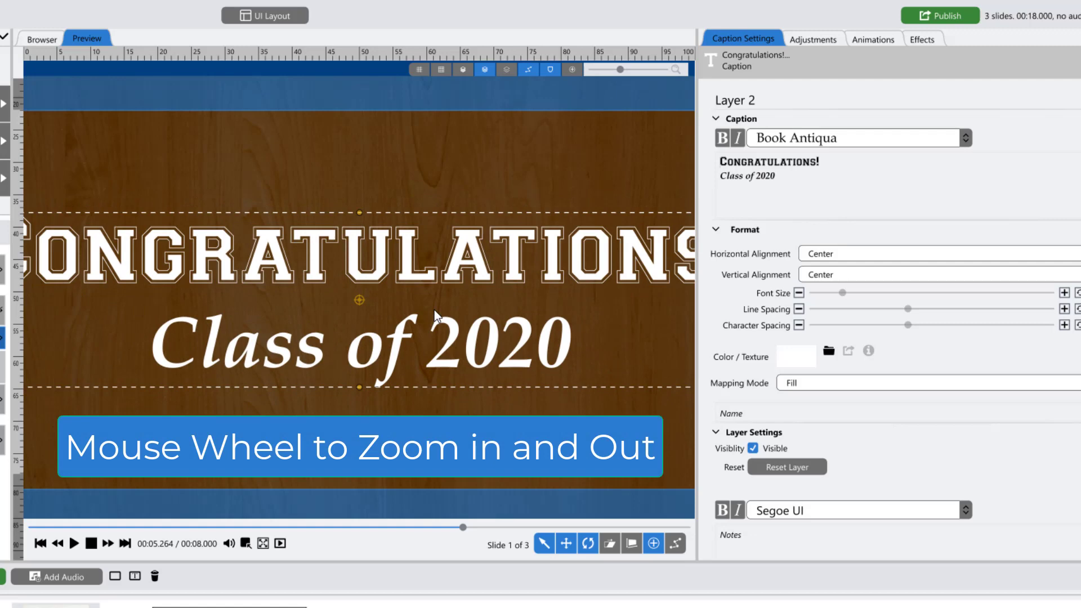
{"action": "scroll", "coordinate": [434, 310], "scroll_direction": "down", "scroll_amount": 2}
{"action": "scroll", "coordinate": [434, 310], "scroll_direction": "down", "scroll_amount": 1}
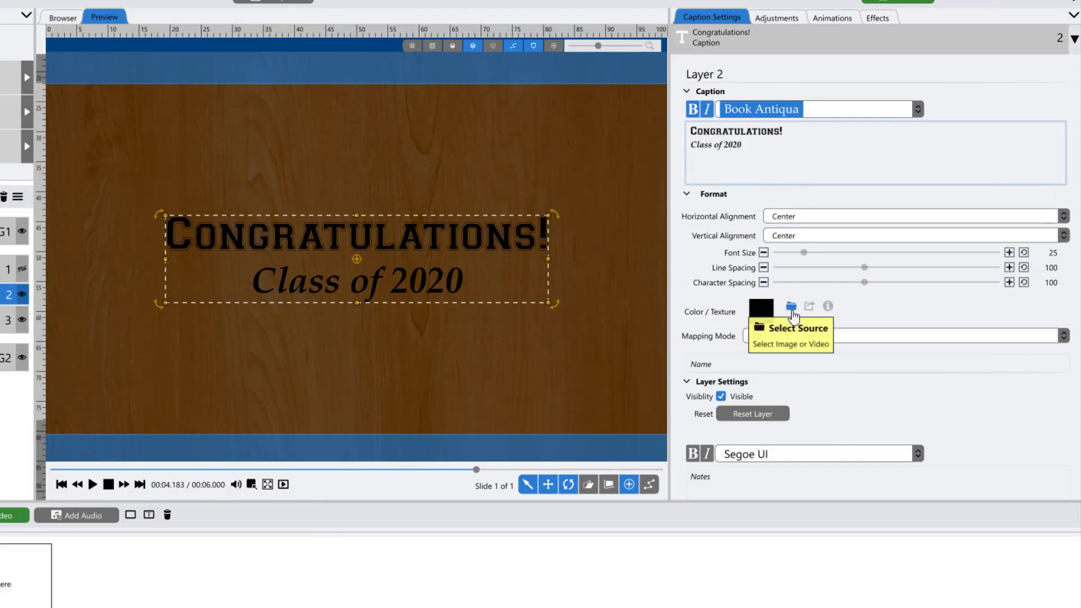
Replace the caption's plain colour with a texture image from the browser.
{"action": "left_click", "coordinate": [792, 308]}
{"action": "double_click", "coordinate": [346, 350]}
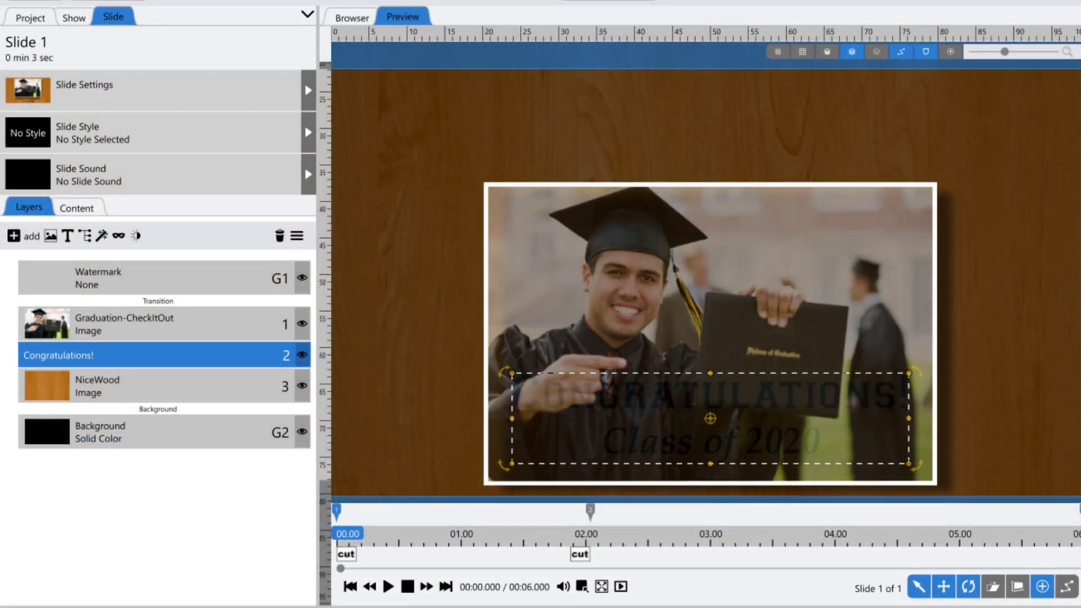
Play the slide show preview to see the caption's Pan Up fly-in.
{"action": "left_click", "coordinate": [387, 586]}
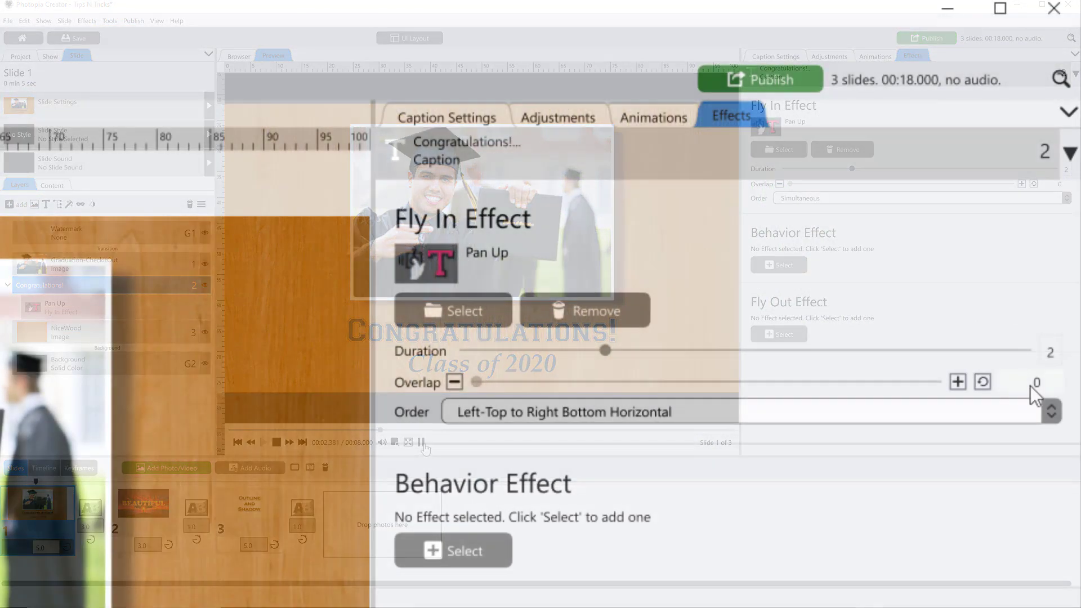
{"action": "type", "text": "20"}
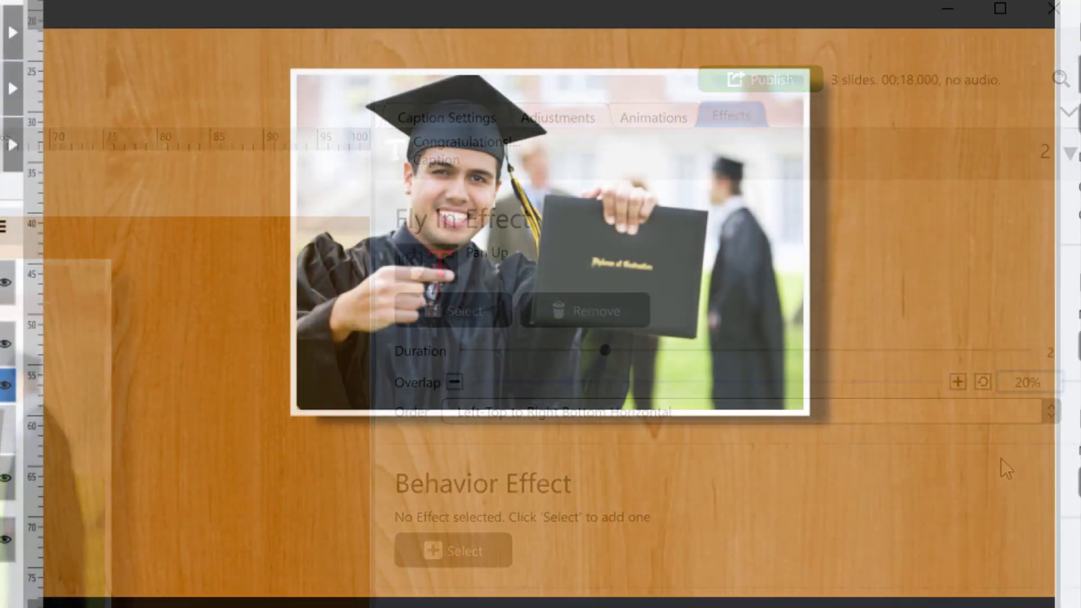